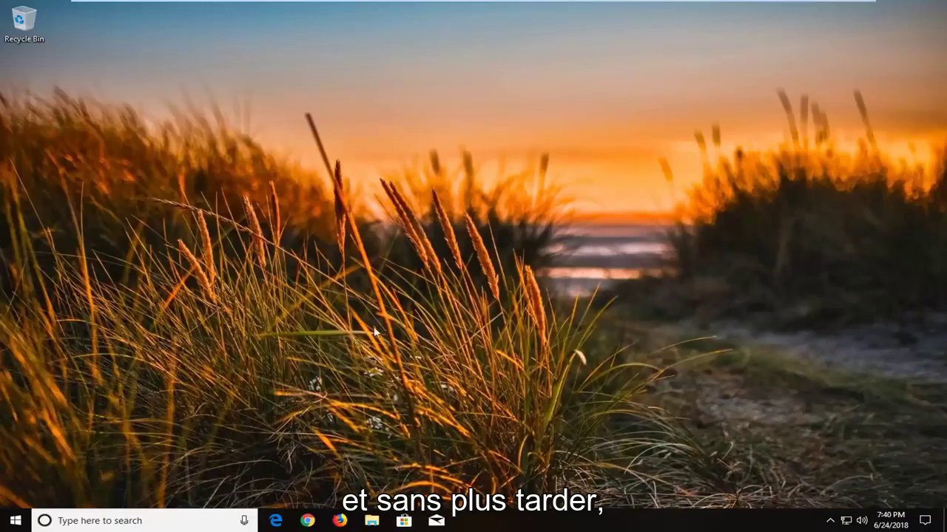
Step: Search Windows for "troubleshoot" and open the Troubleshoot system settings page
click(16, 522)
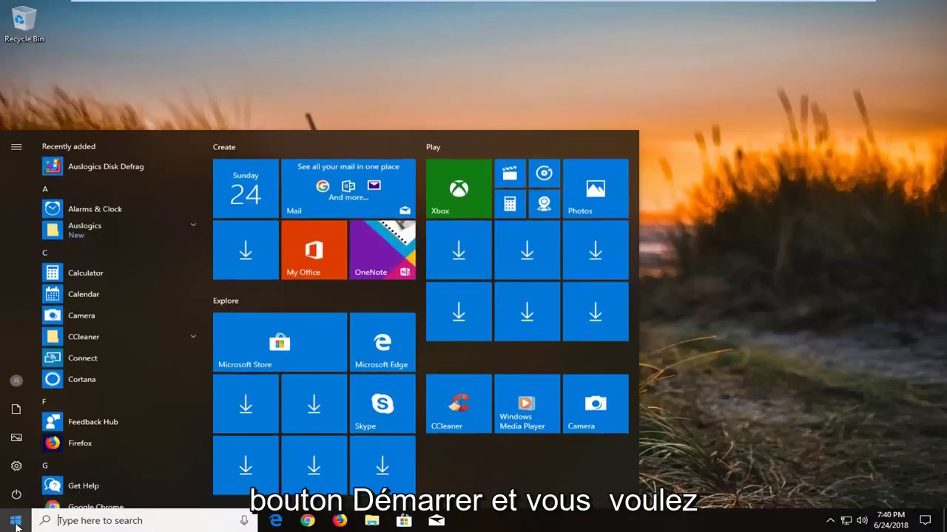
text(t)
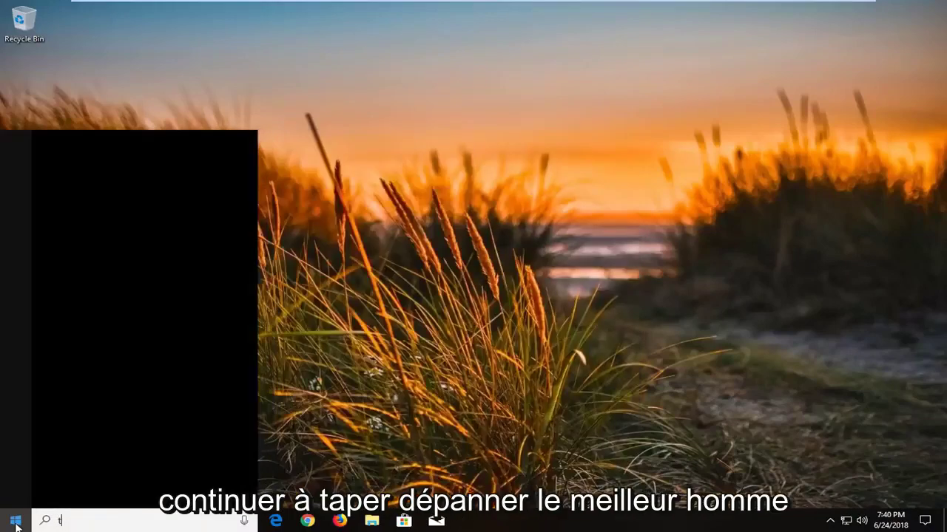
text(roubleshoot)
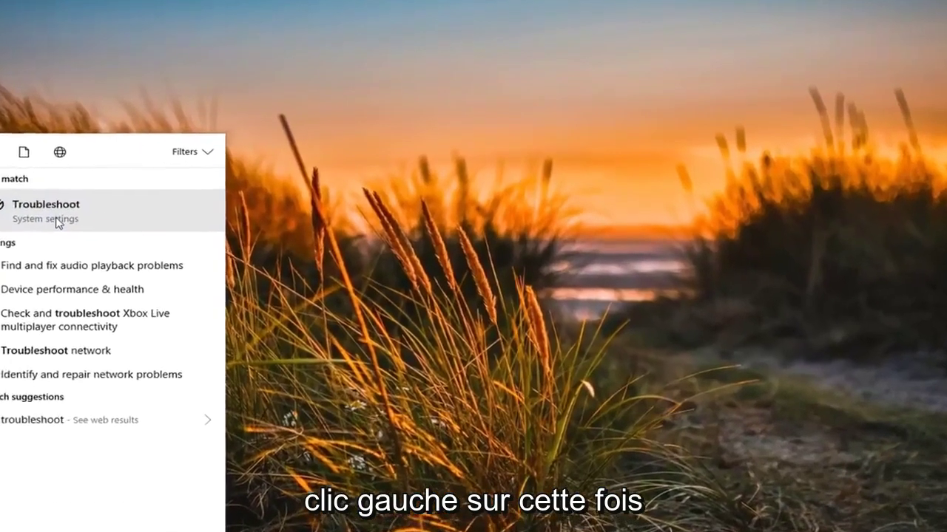
click(100, 200)
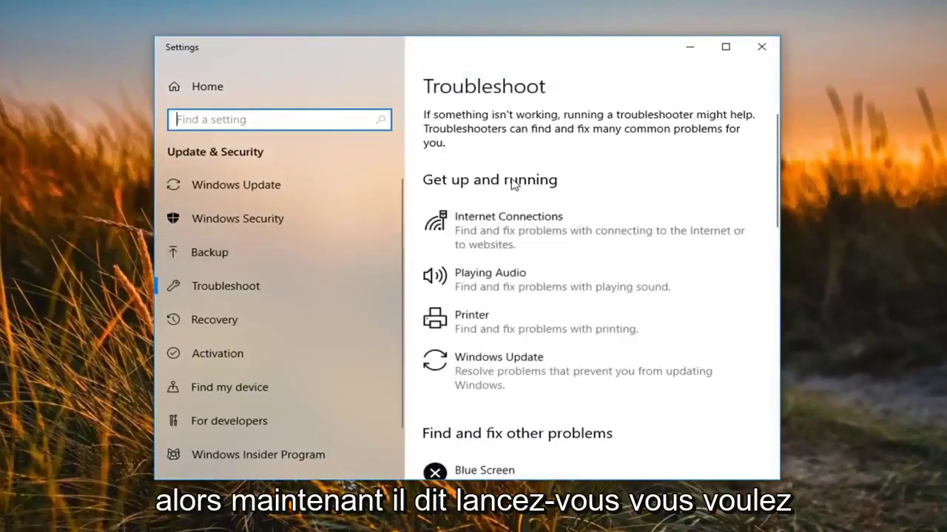
Step: Run the Hardware and Devices troubleshooter from the section for finding and fixing other problems
scroll(531, 207, down, 3)
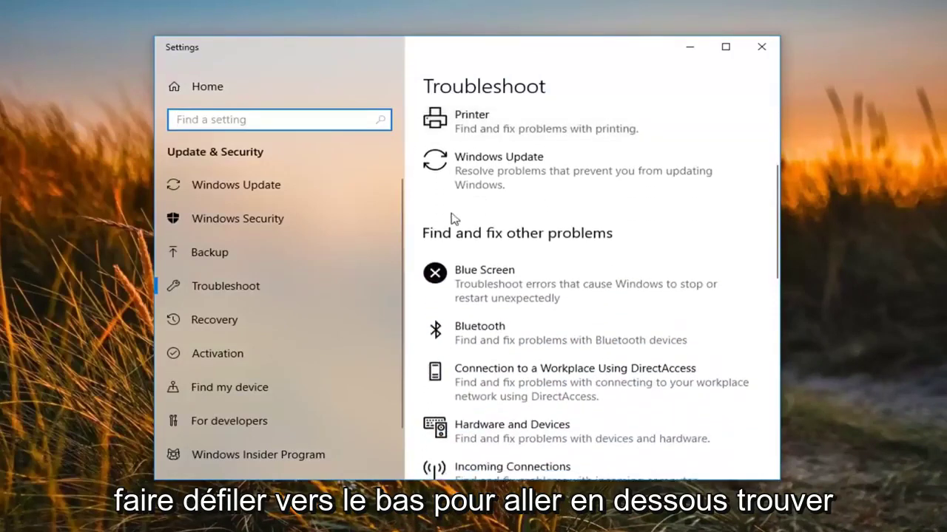
scroll(494, 237, down, 2)
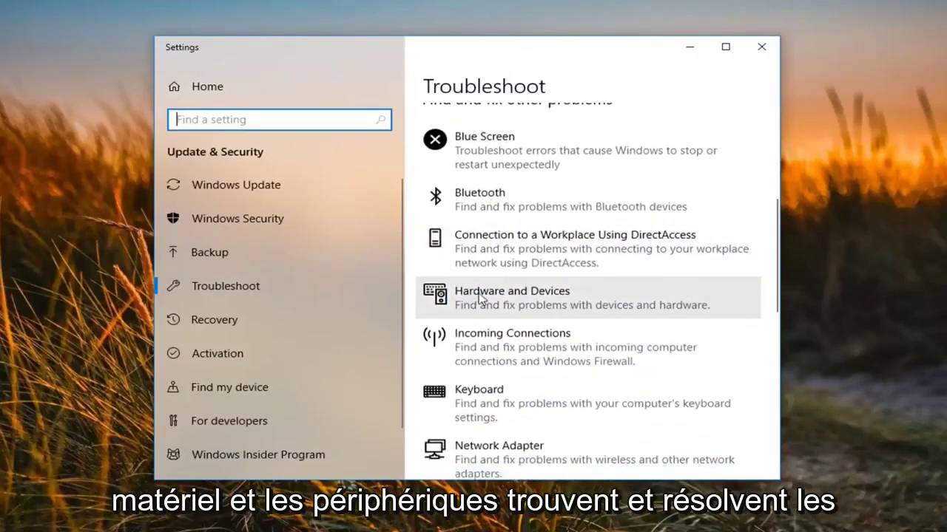
click(679, 309)
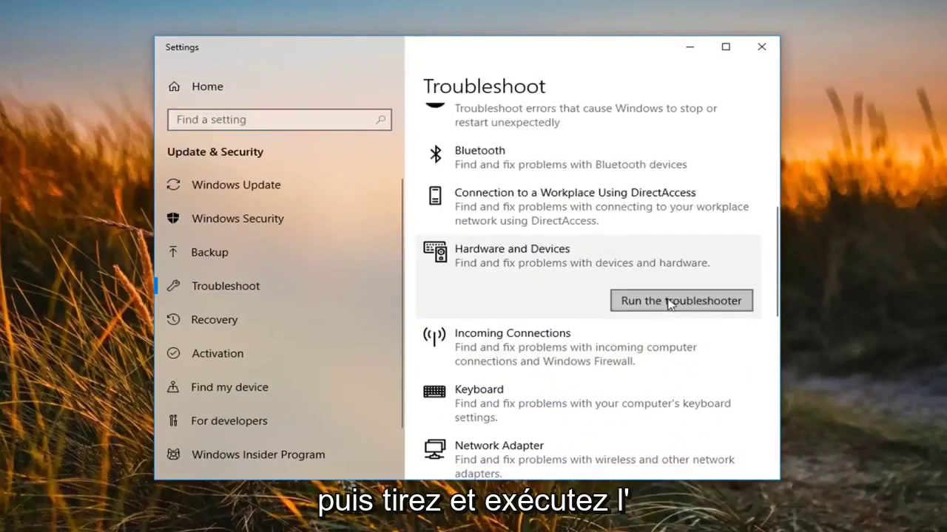
click(670, 302)
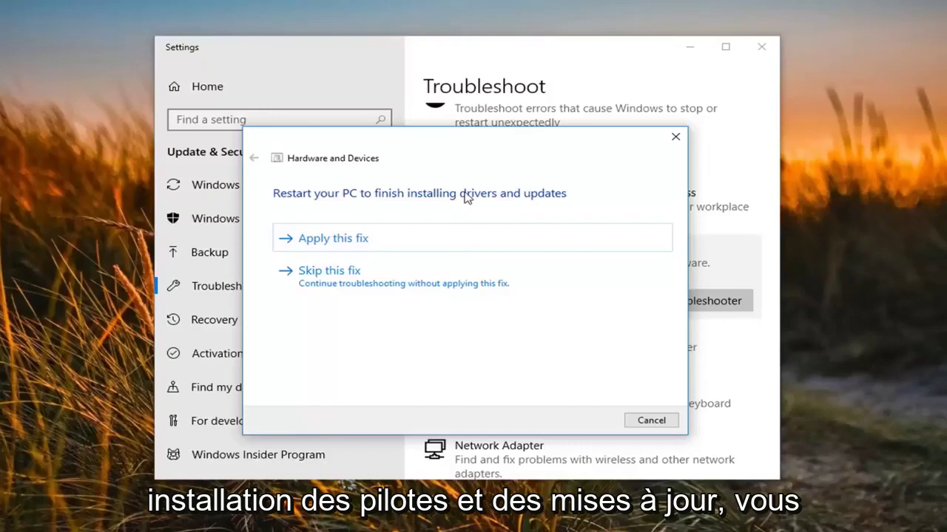
Step: Apply the fix for finishing driver and update installation, complete the troubleshooter, and close it together with Settings
click(335, 241)
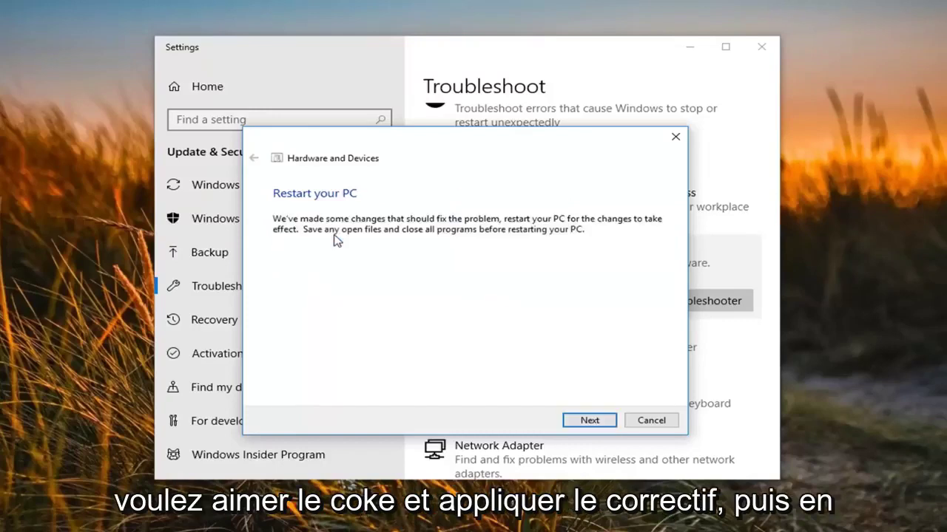
click(595, 423)
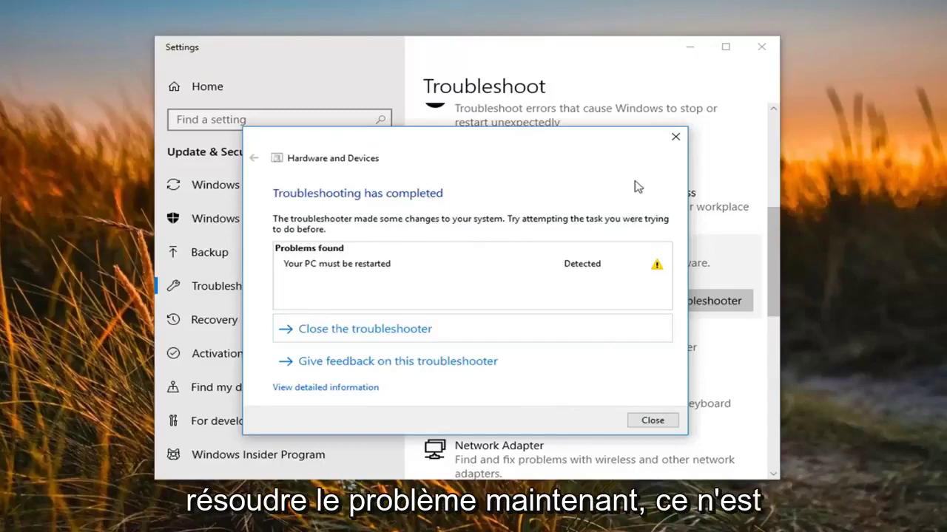
click(675, 137)
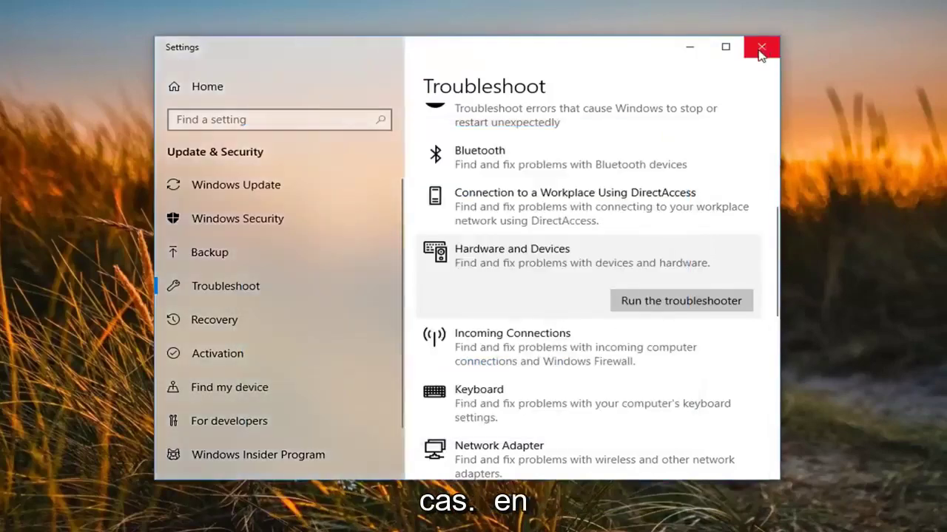
click(759, 46)
Step: Search Windows for "device manager", open Device Manager, and move its window toward the middle of the desktop
click(13, 521)
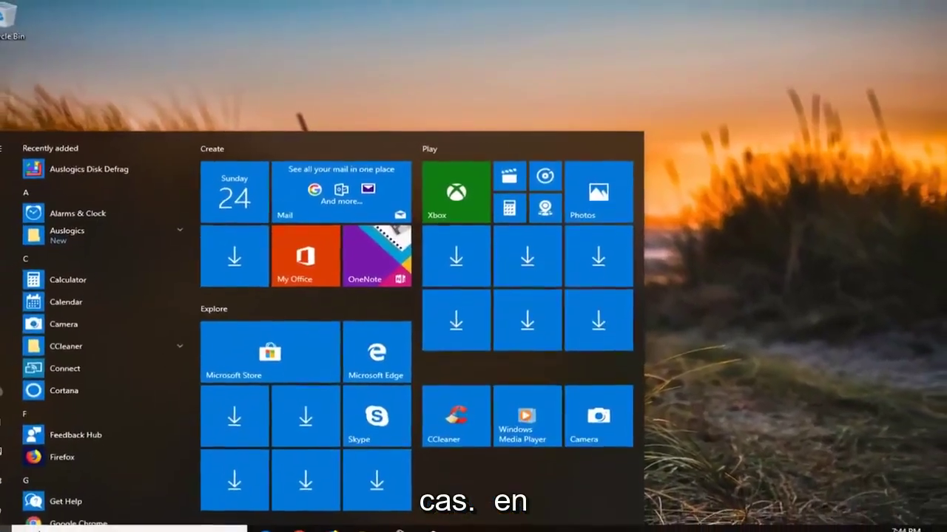
text(device manager)
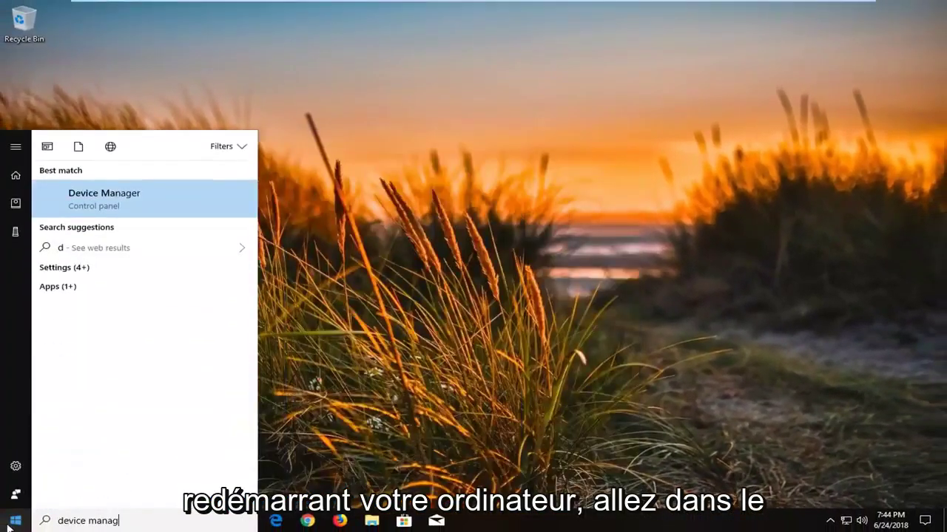
click(129, 203)
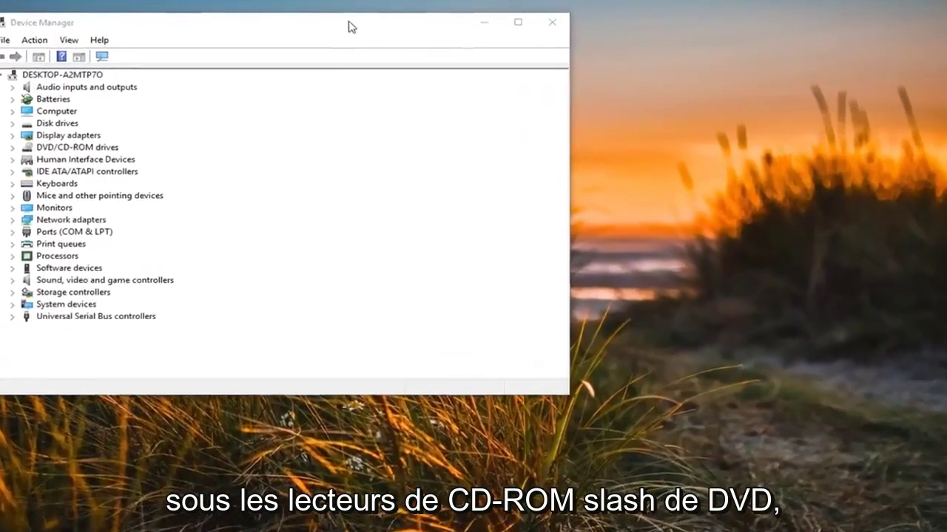
drag(372, 31, 502, 59)
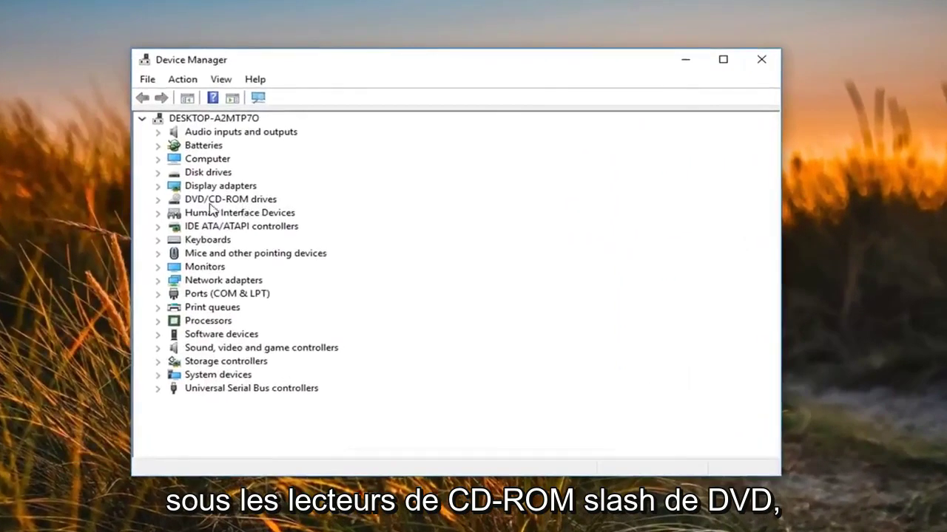
Step: Search automatically for updated driver software for the NECVMWar VMware SATA CD01 drive under DVD/CD-ROM drives, and close the update wizard
click(158, 200)
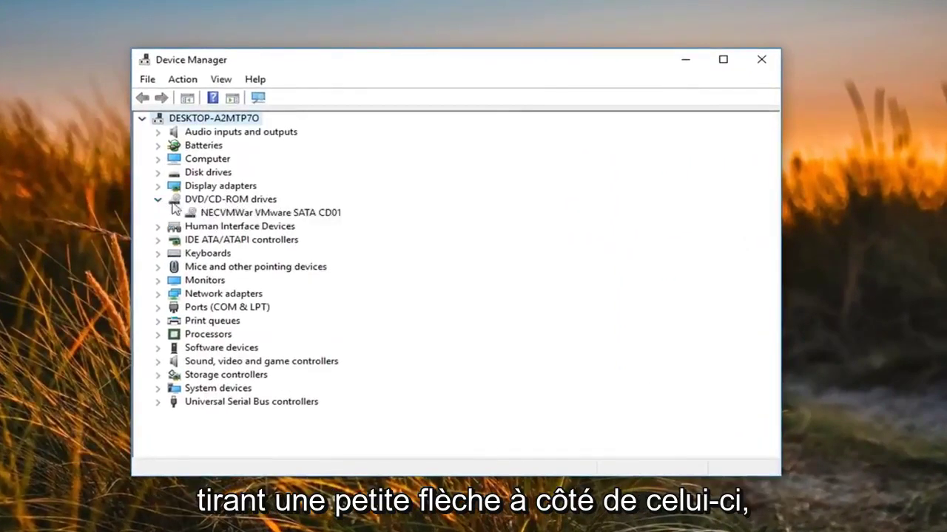
right_click(200, 214)
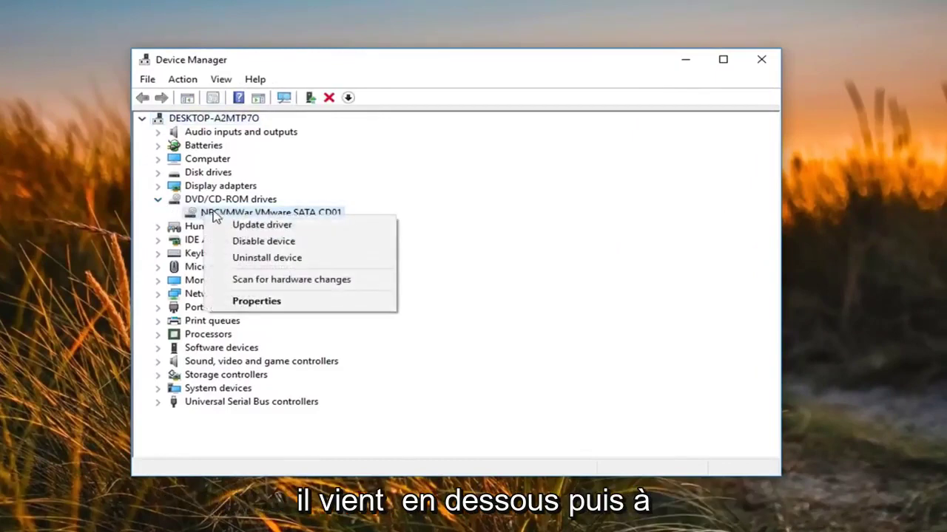
click(237, 224)
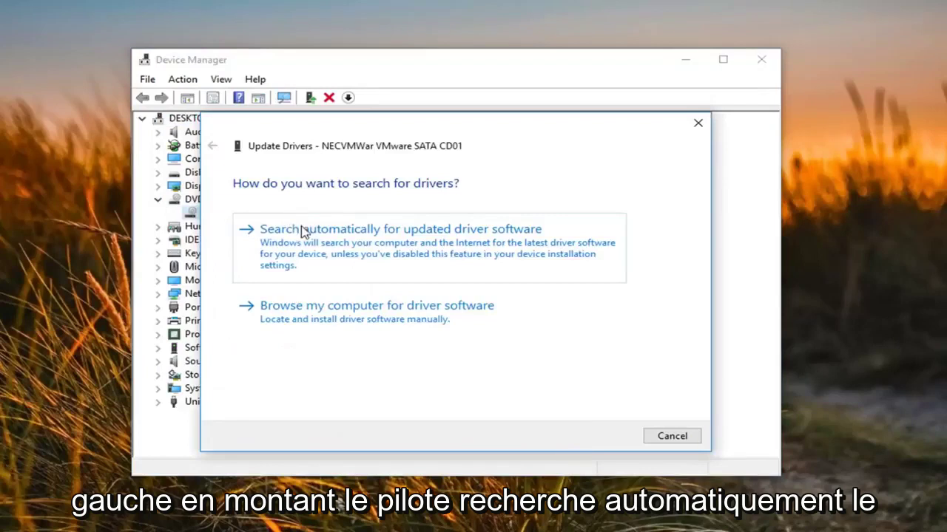
click(405, 254)
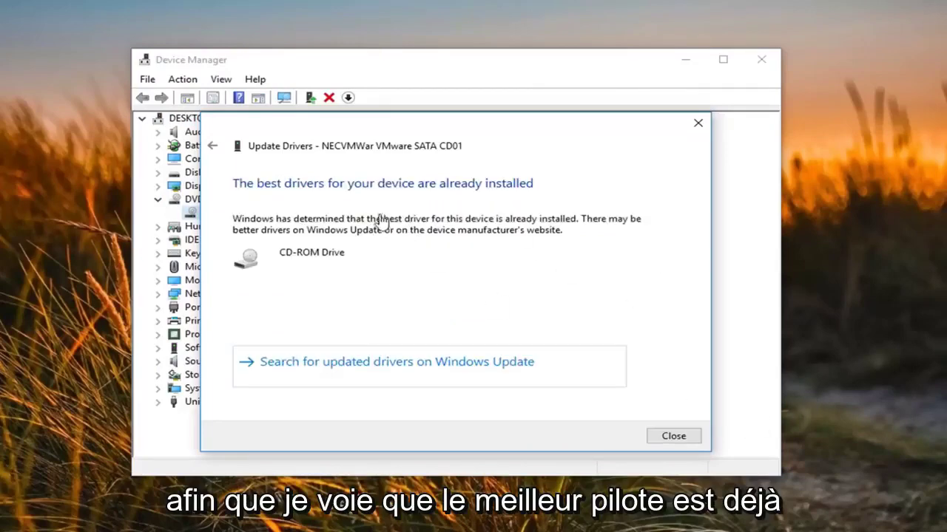
click(665, 439)
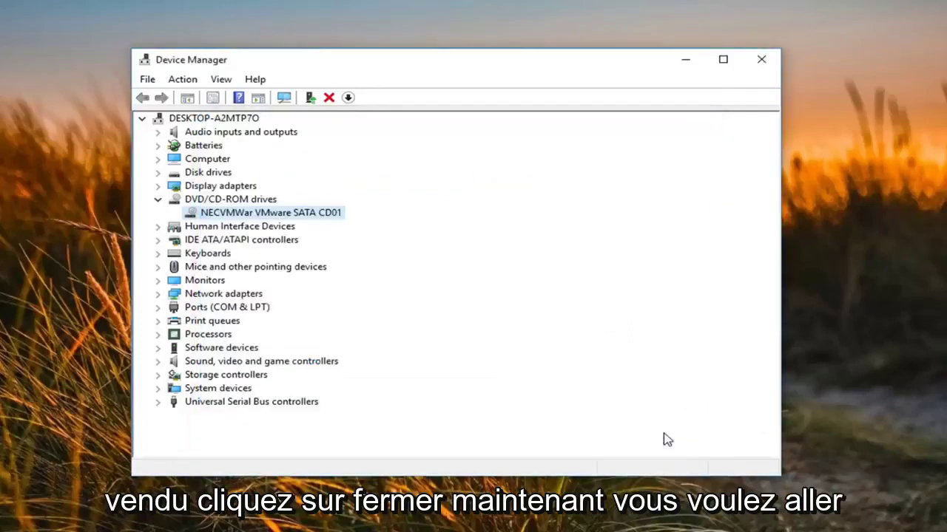
Step: Uninstall the Standard SATA AHCI Controller under IDE ATA/ATAPI controllers and close Device Manager
click(235, 242)
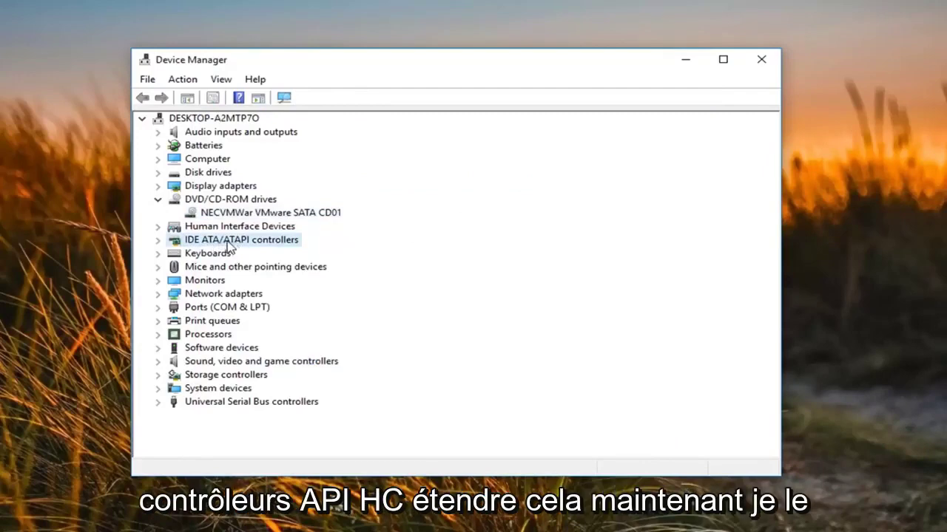
click(159, 241)
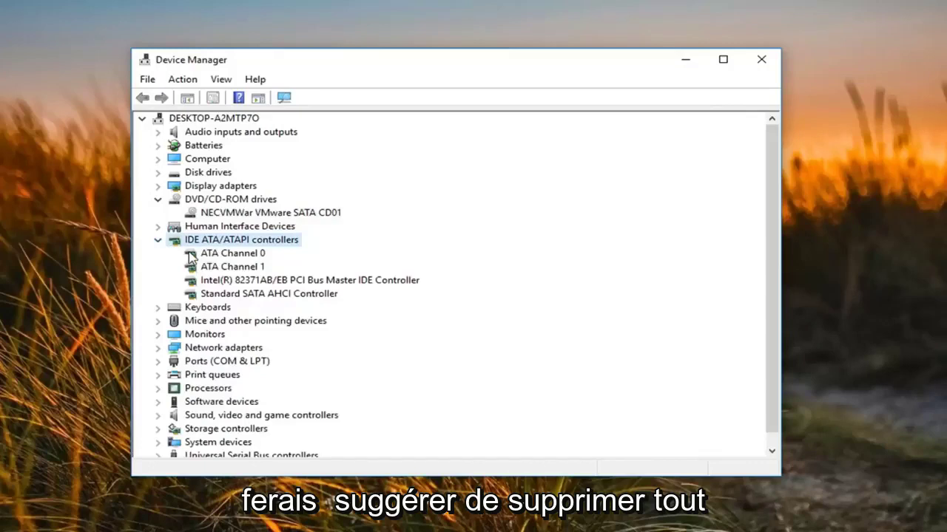
click(219, 296)
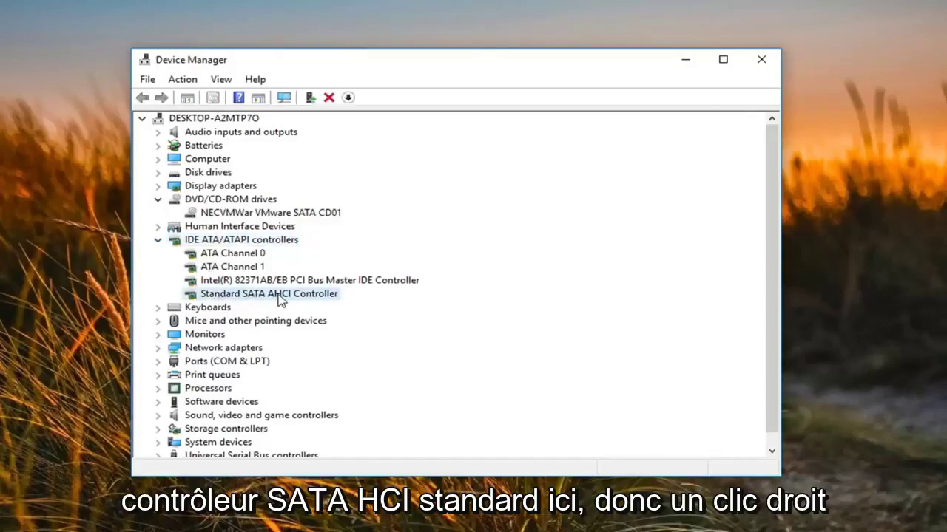
right_click(270, 297)
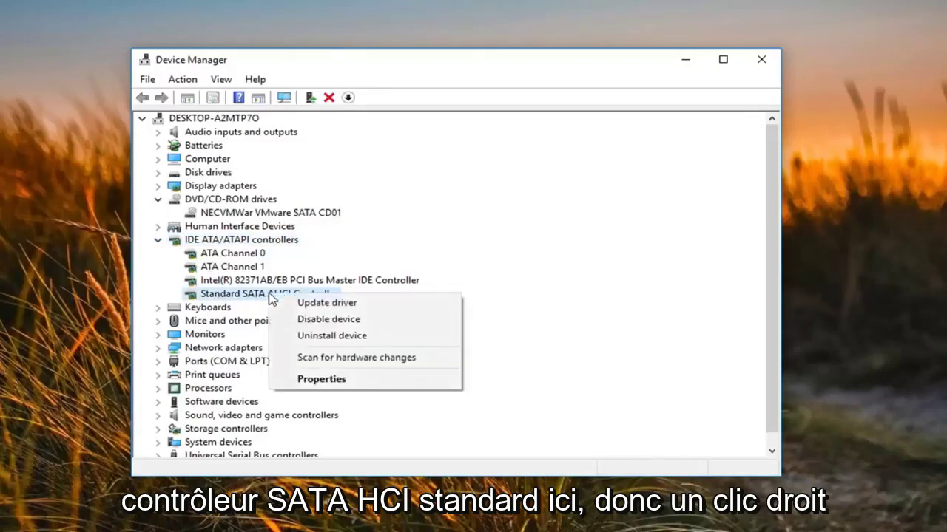
click(319, 335)
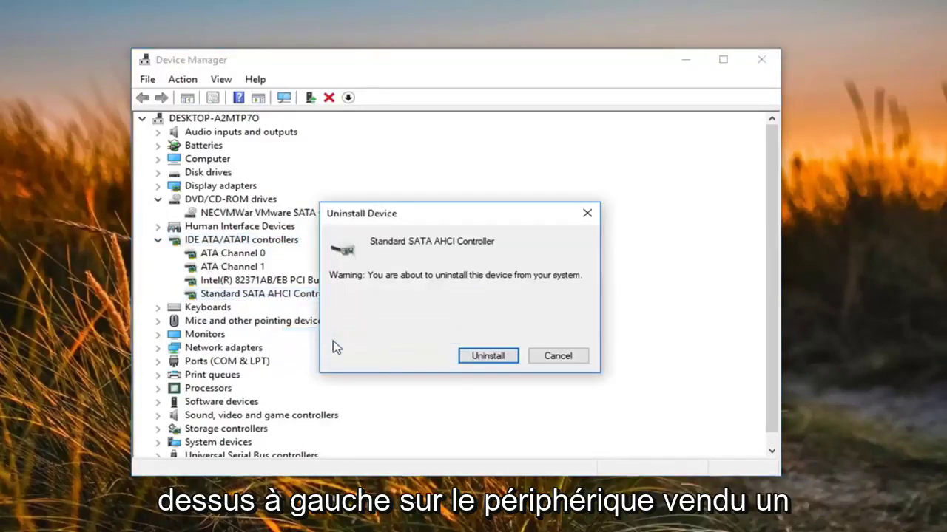
click(488, 368)
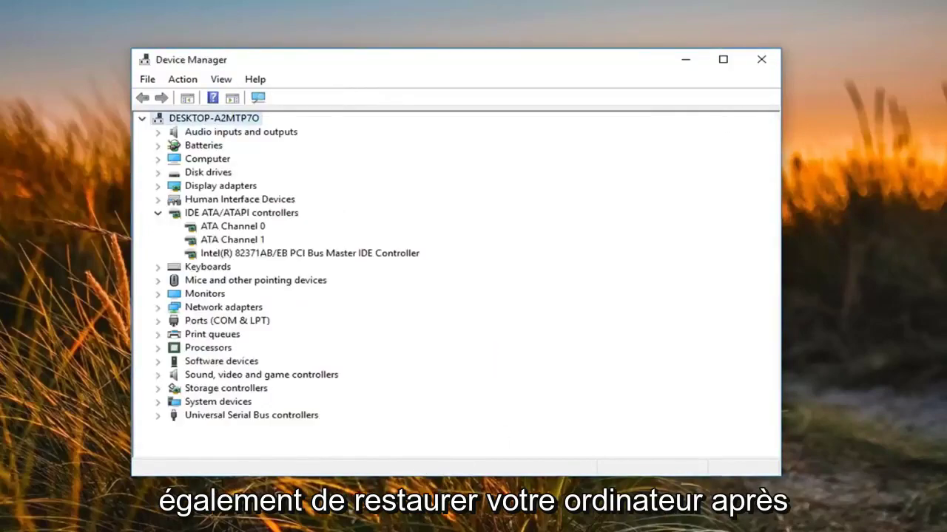
click(761, 59)
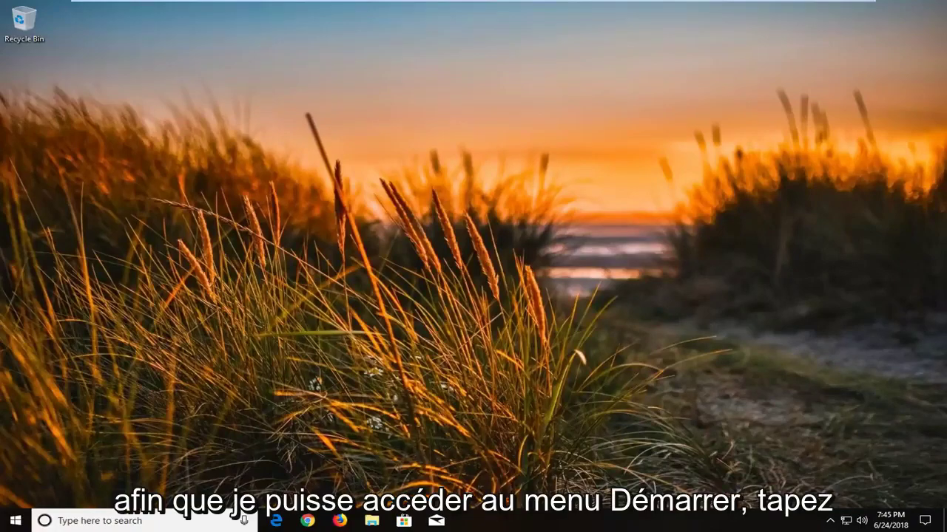
Step: Search Windows for "regedit", run it as administrator, and allow Registry Editor to make changes to the device
click(15, 520)
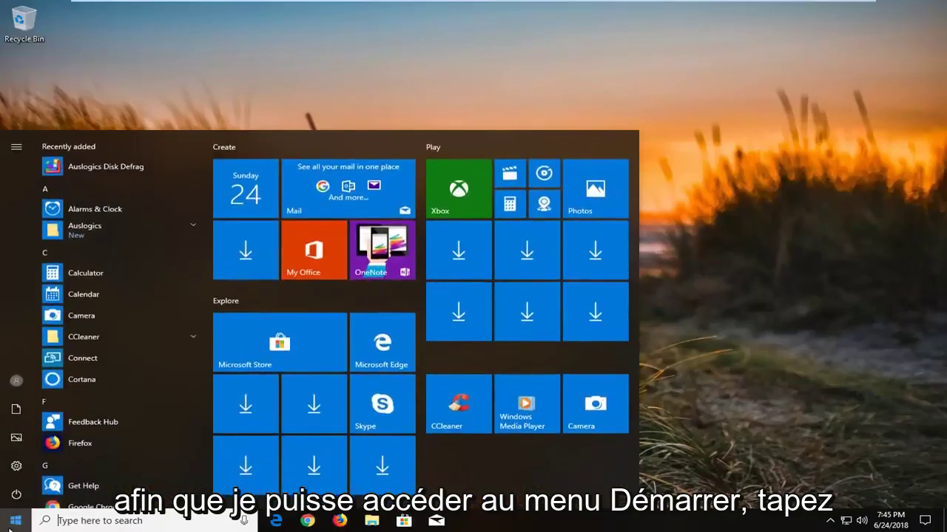
text(regedit)
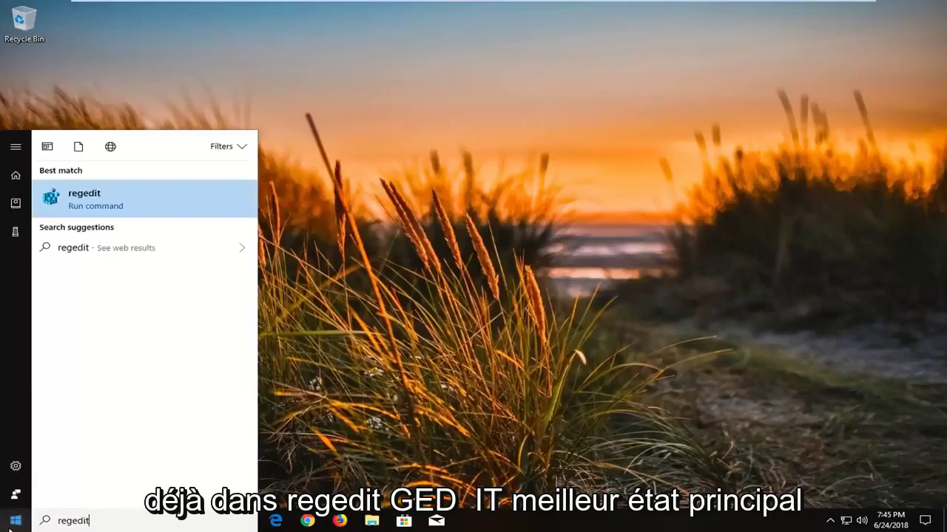
right_click(106, 195)
click(129, 207)
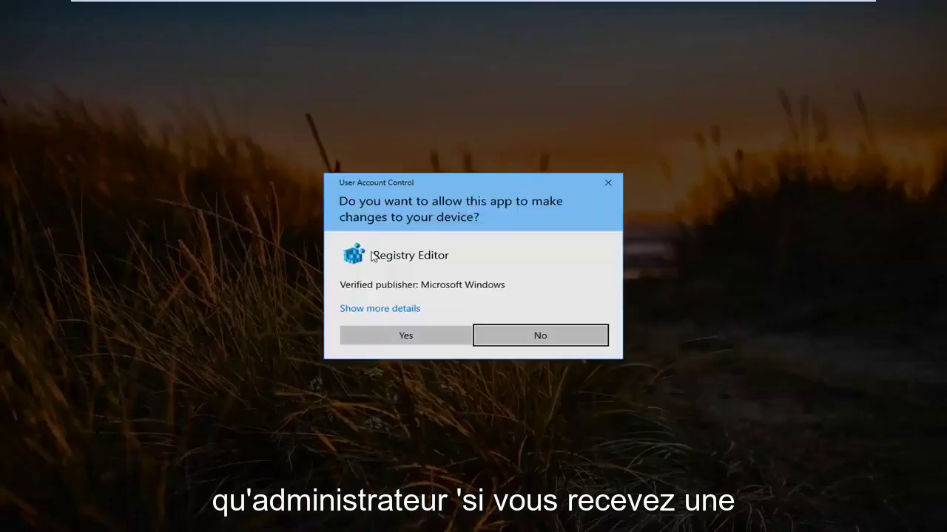
click(405, 336)
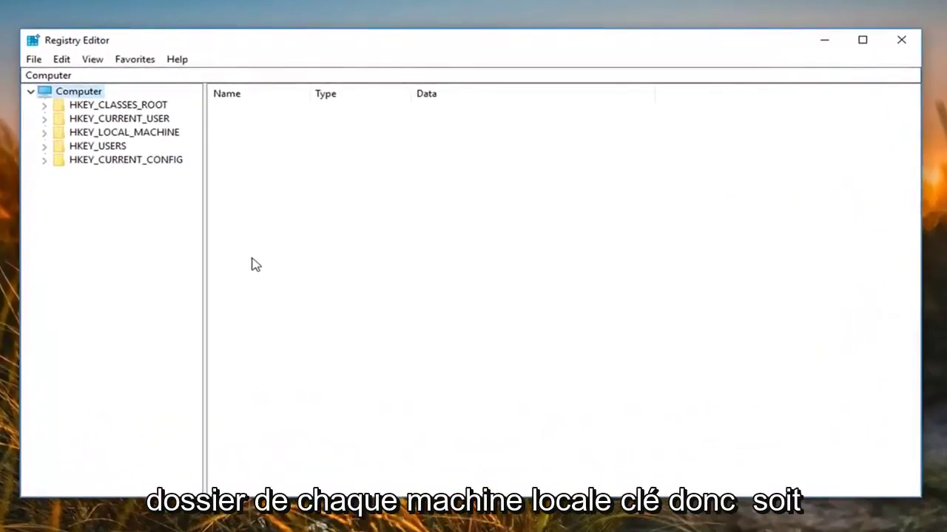
Step: Expand the registry tree to the key HKEY_LOCAL_MACHINE\SYSTEM\CurrentControlSet\Control
click(132, 134)
double_click(82, 133)
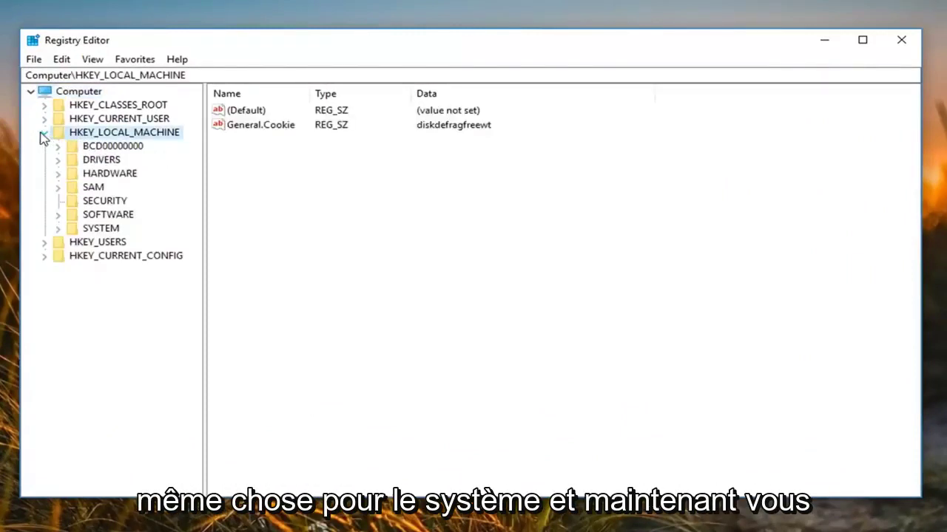
double_click(87, 231)
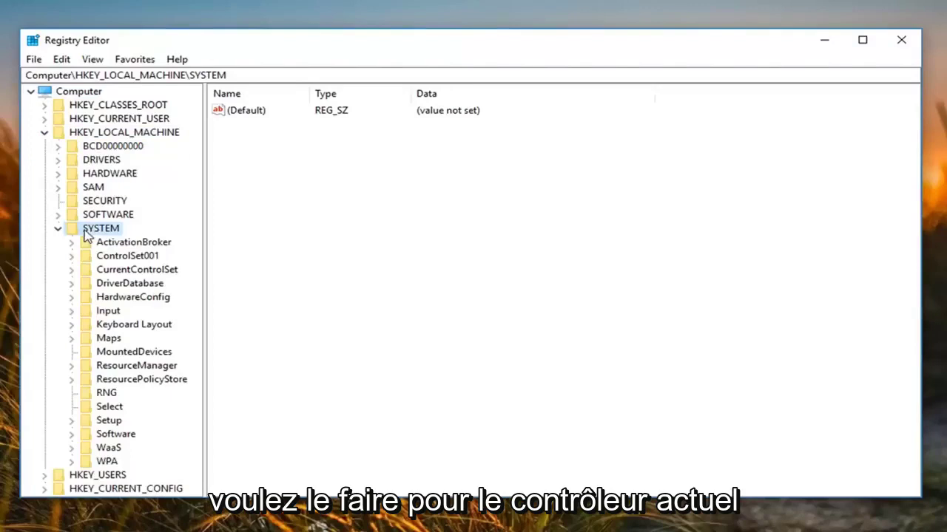
double_click(118, 273)
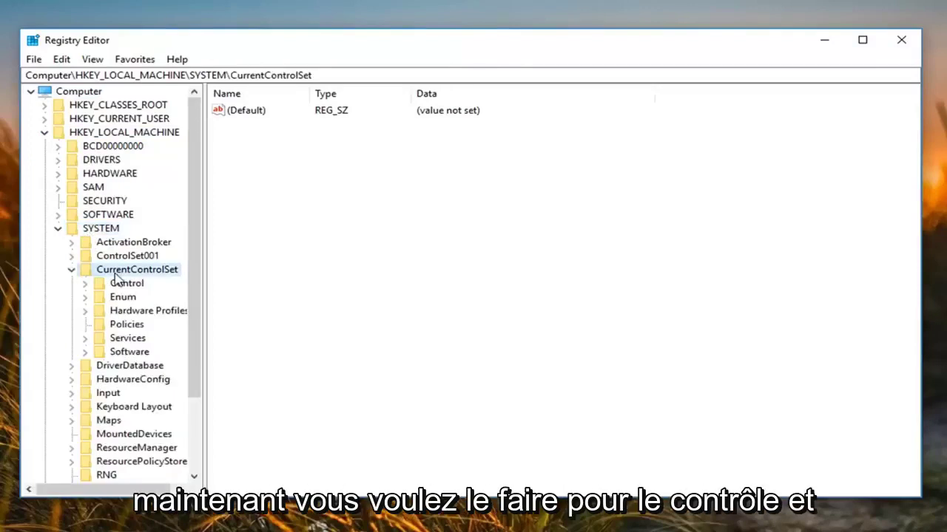
double_click(122, 284)
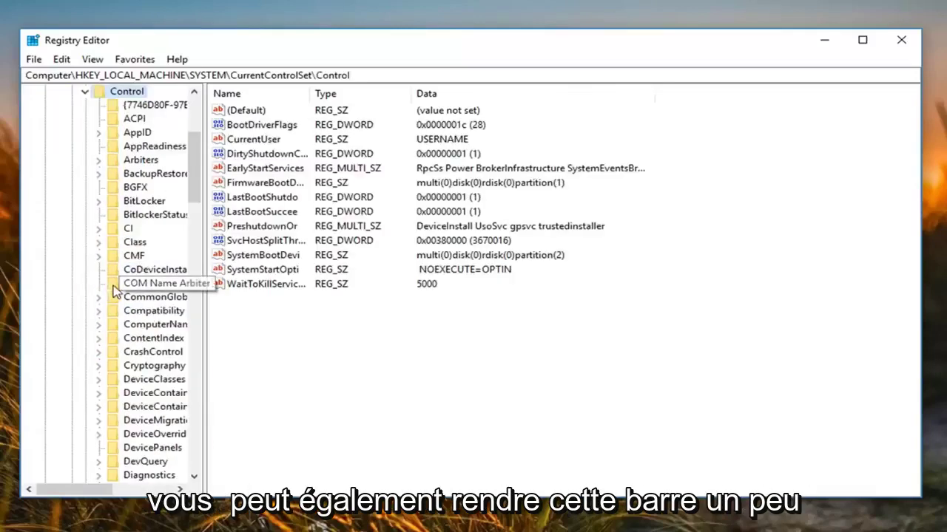
Step: Expand the Class key under Control and widen the key tree until the full subkey names are readable
drag(205, 121, 288, 122)
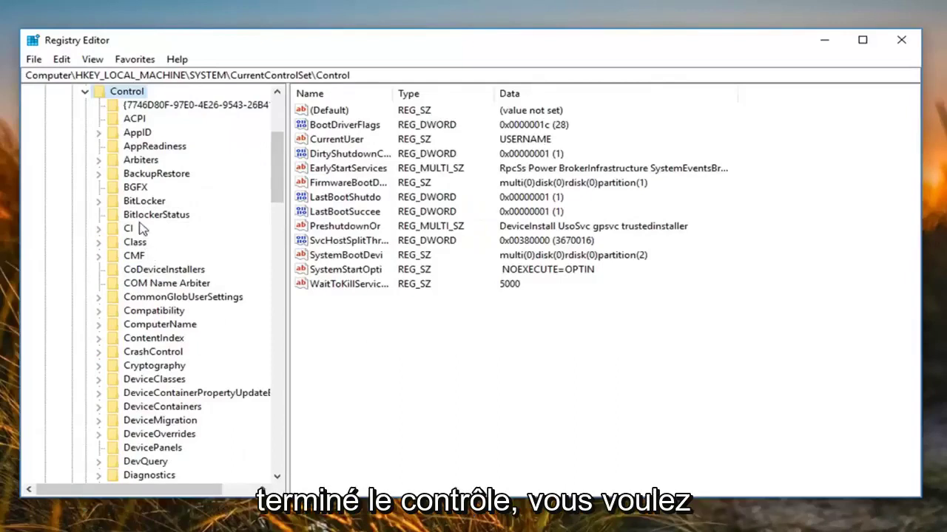
click(134, 244)
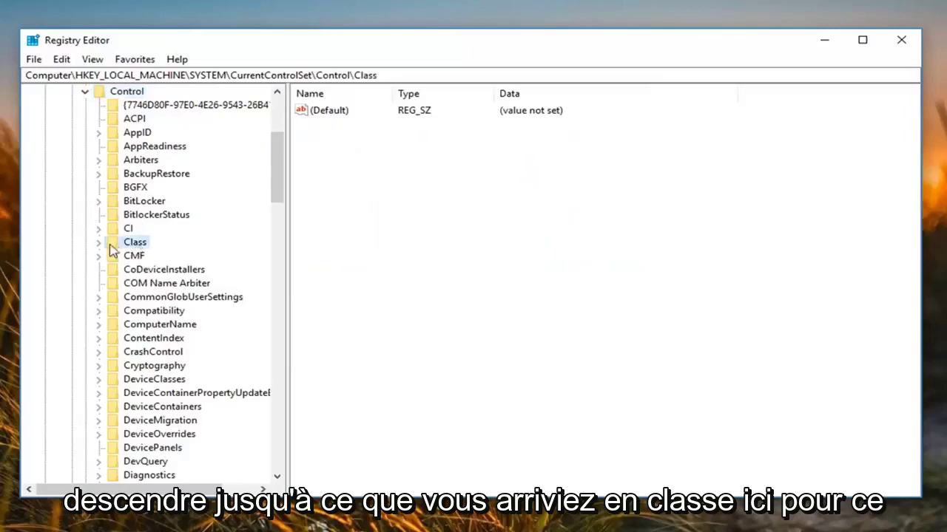
double_click(130, 245)
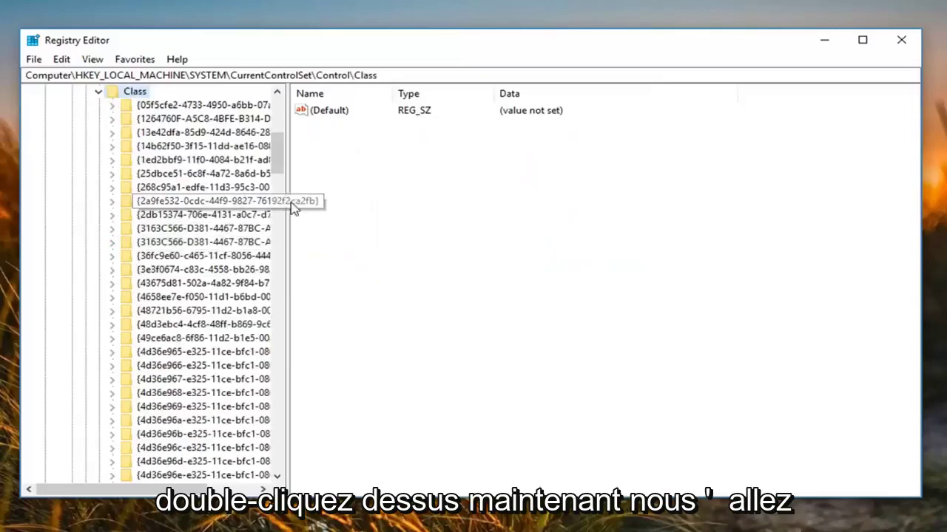
drag(288, 203, 409, 201)
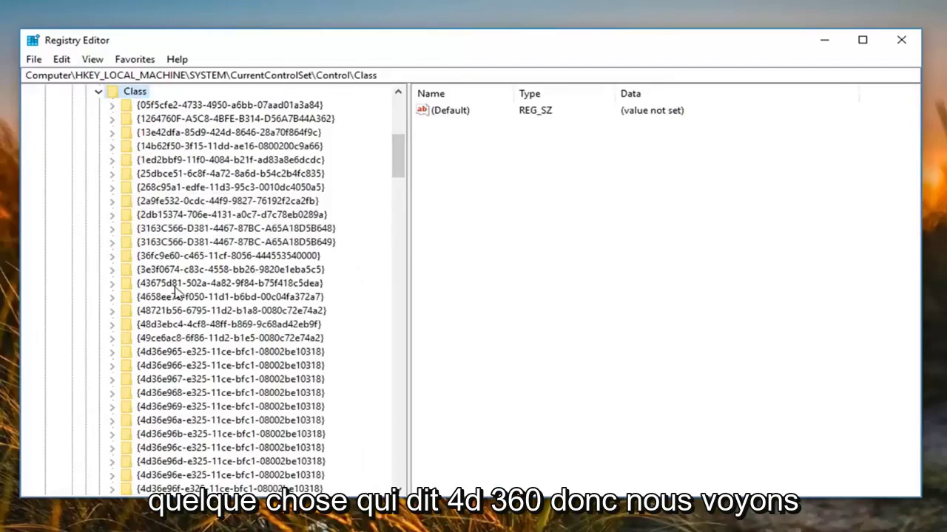
Step: Select the CD-ROM class subkey {4d36e965-e325-11ce-bfc1-08002be10318} under Class
scroll(155, 466, down, 1)
click(157, 311)
click(158, 297)
click(158, 310)
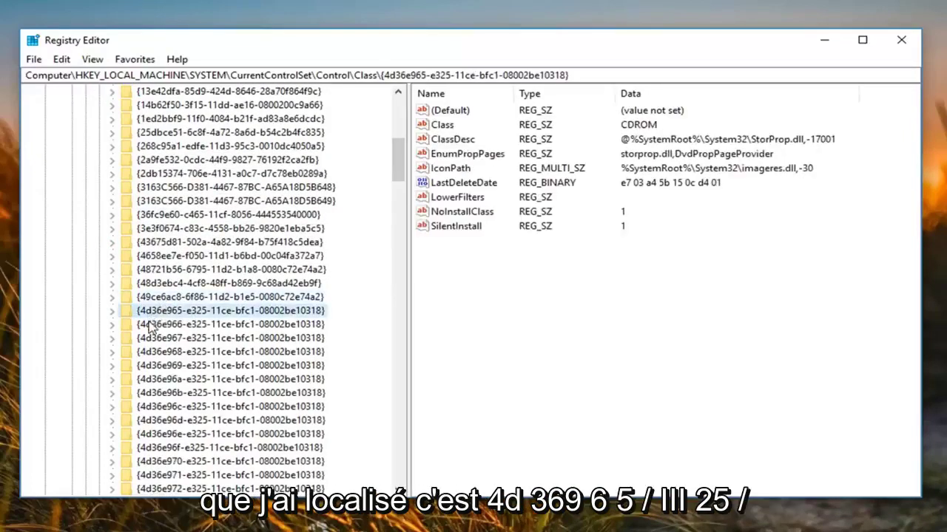
scroll(158, 353, up, 1)
scroll(158, 352, down, 1)
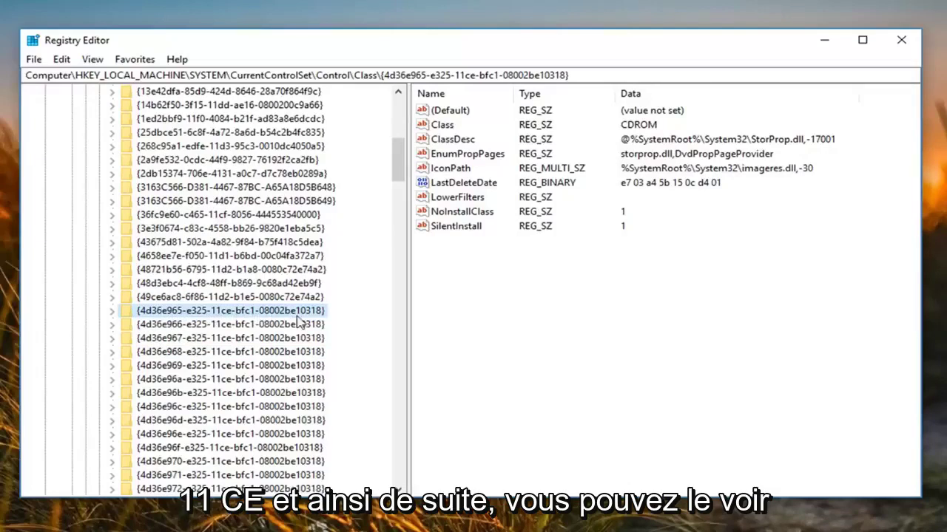
Step: Delete the LowerFilters value from the {4d36e965-e325-11ce-bfc1-08002be10318} key and confirm its permanent deletion
scroll(178, 333, up, 2)
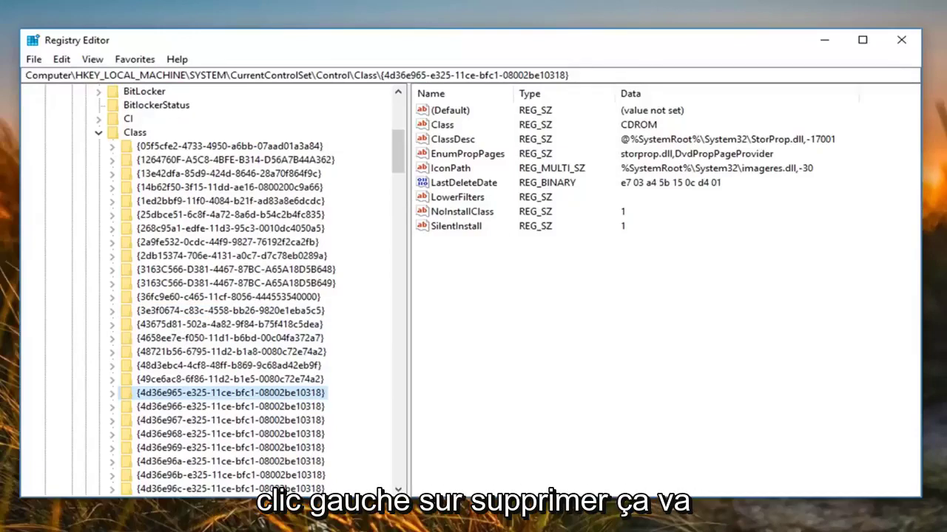
right_click(462, 200)
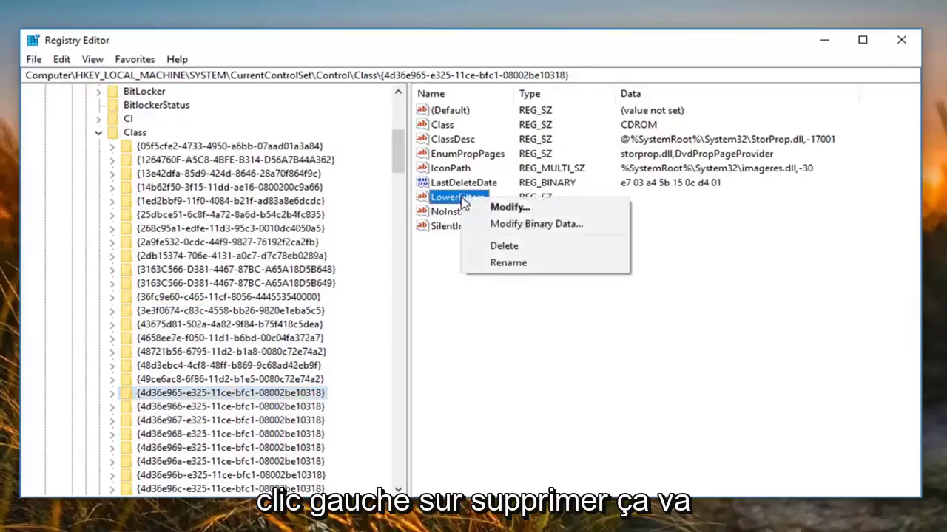
click(494, 244)
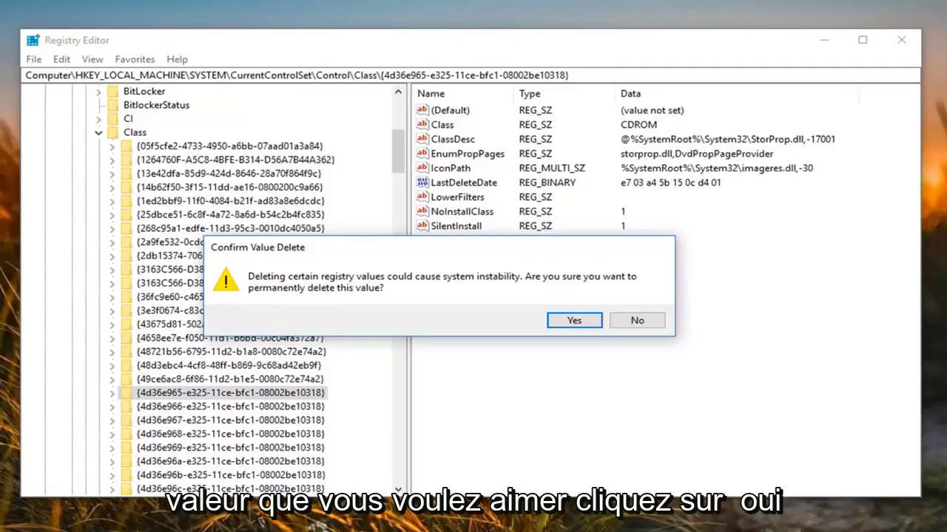
click(574, 320)
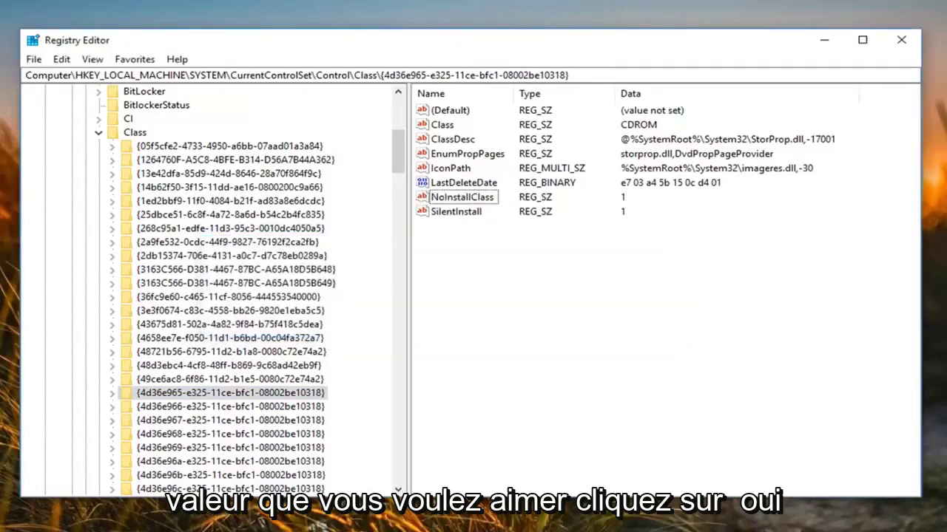